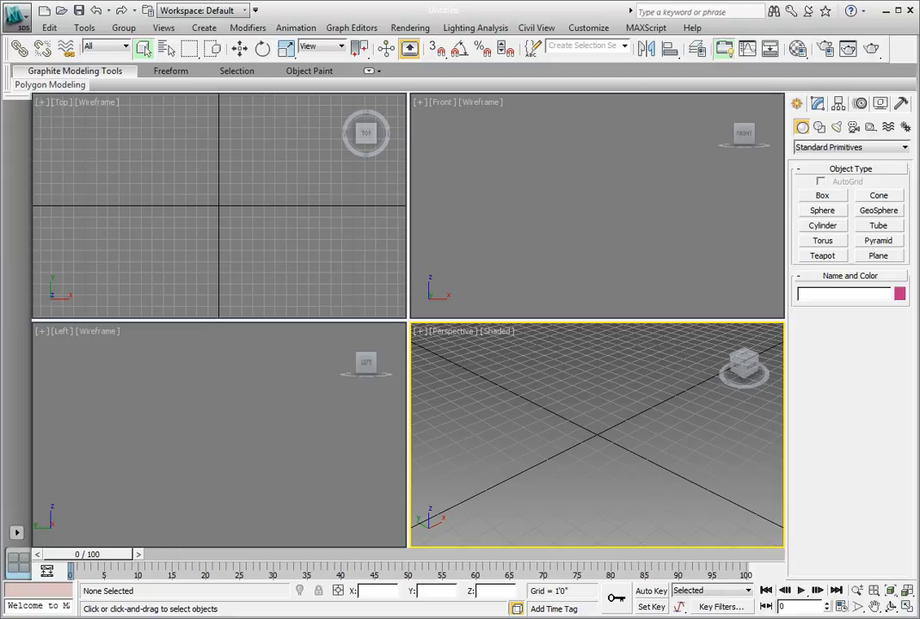
# Step: Open the scene Ch03_Containers_01.max from the CH 03 folder
pyautogui.click(63, 11)
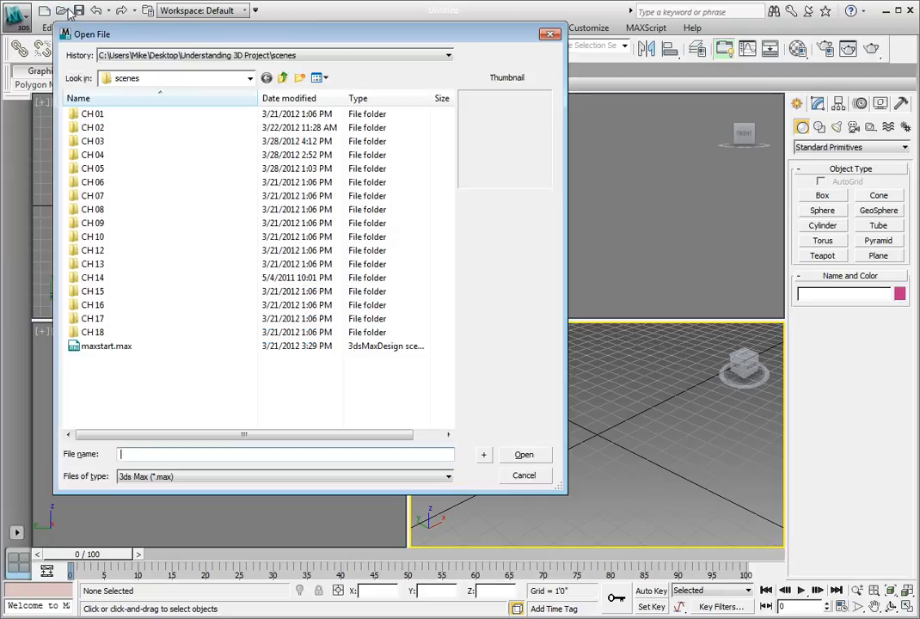
pyautogui.click(119, 143)
pyautogui.doubleClick(120, 143)
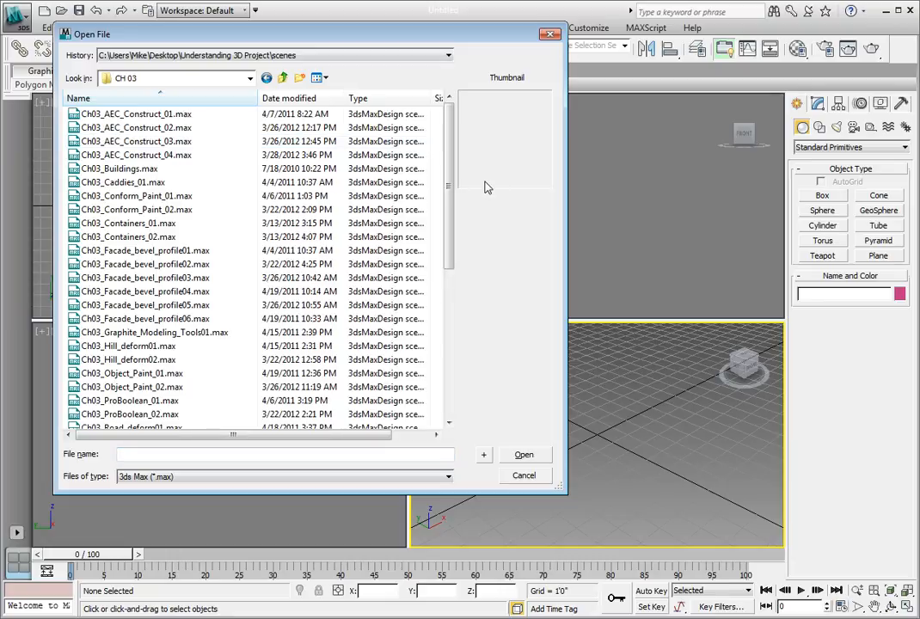
pyautogui.click(155, 223)
pyautogui.click(523, 454)
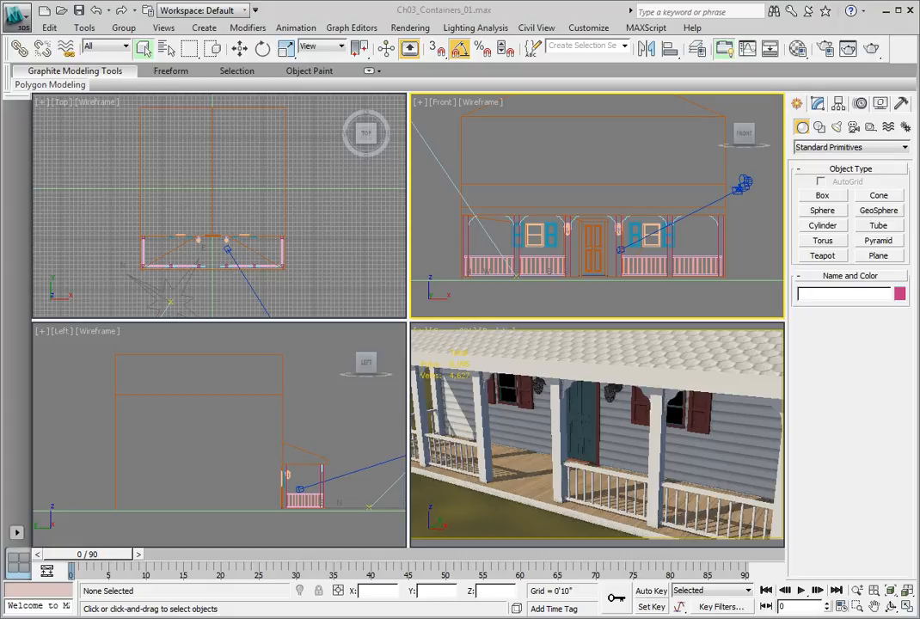
# Step: Inherit the container definition Ch03_Rocking Chair_01_con_rocker.maxc into the scene
pyautogui.click(83, 28)
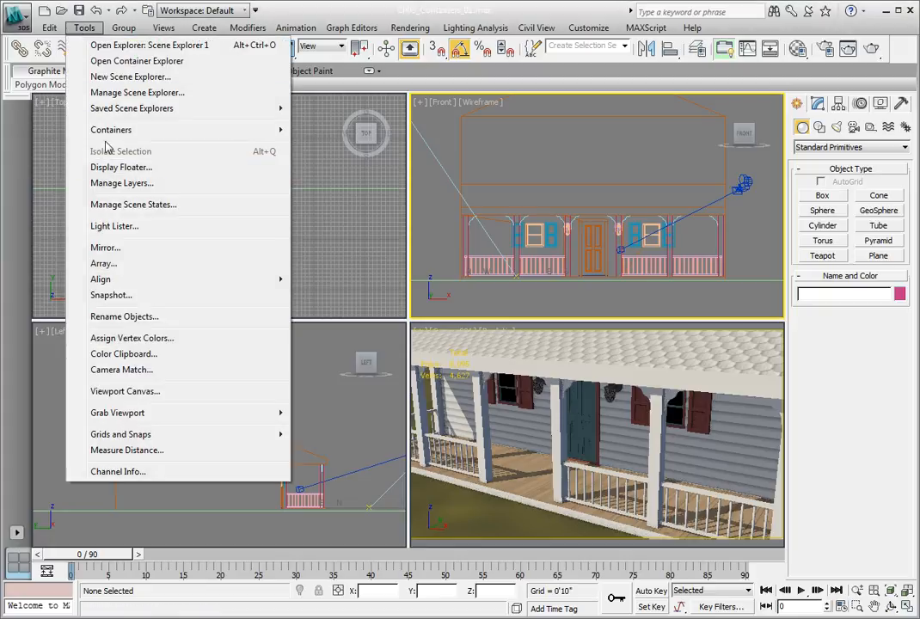
pyautogui.moveTo(128, 130)
pyautogui.click(348, 140)
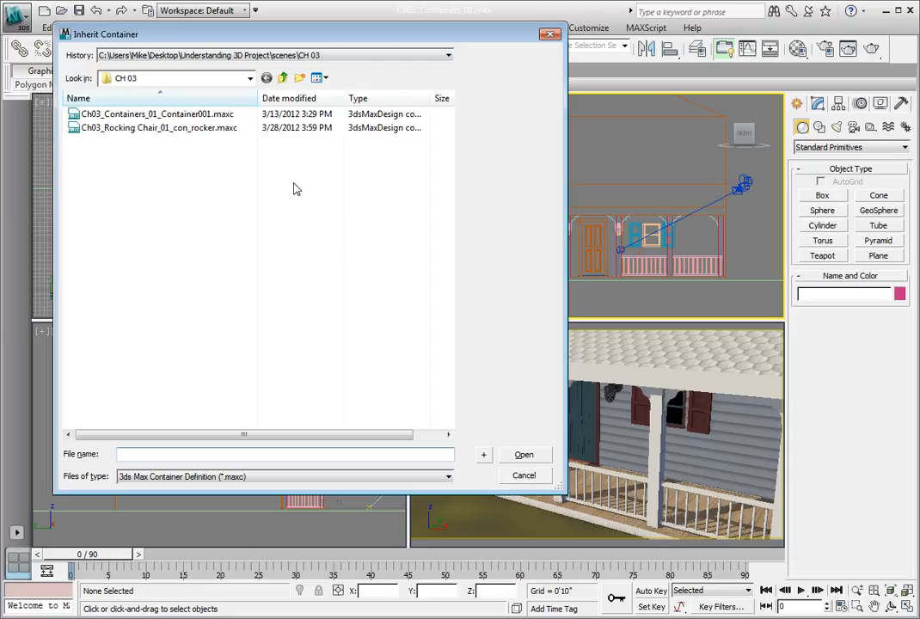
pyautogui.click(196, 132)
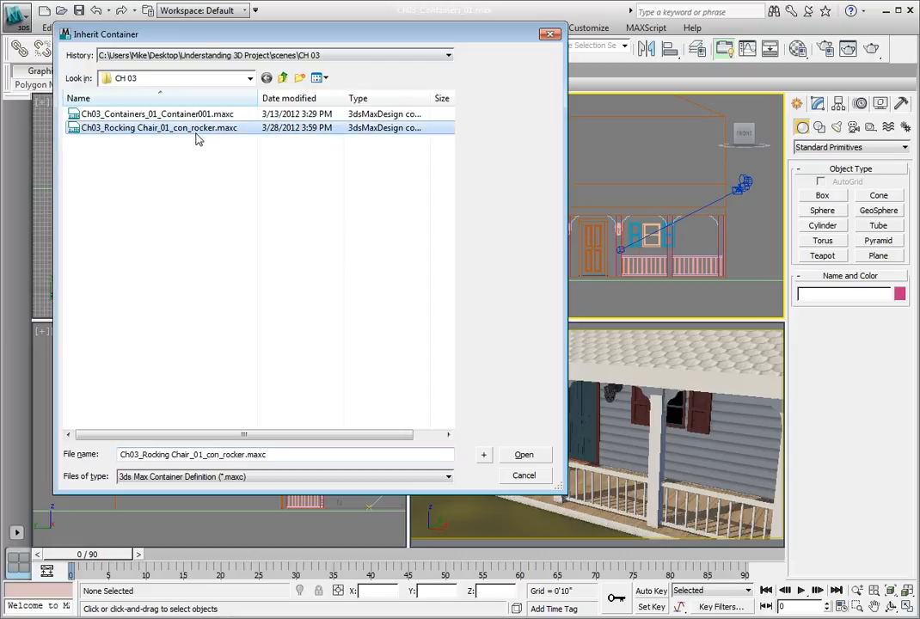
pyautogui.click(524, 455)
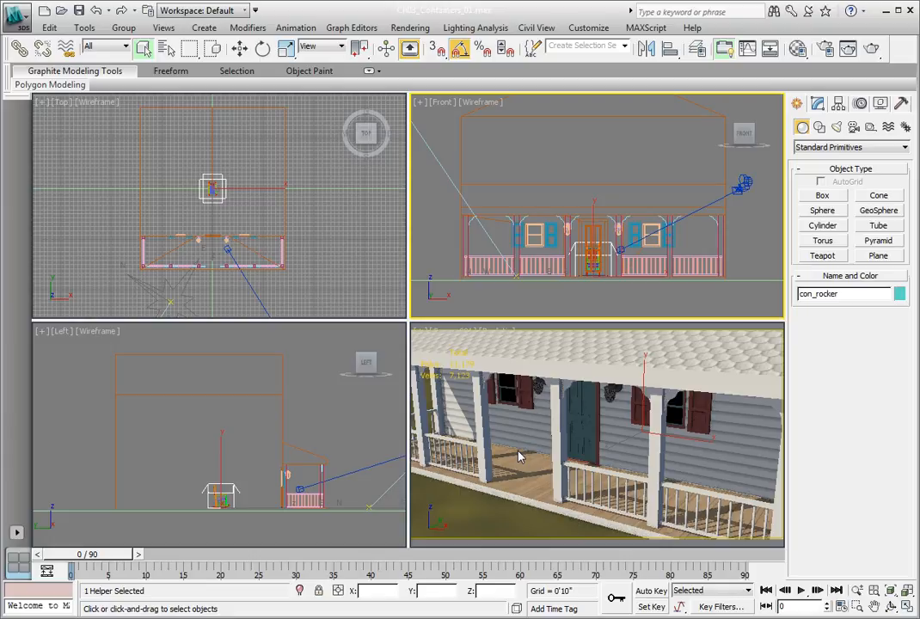
# Step: Move the con_rocker container in the Top view onto the porch's west end, at about X -13'3", Y -15'2"
pyautogui.rightClick(257, 204)
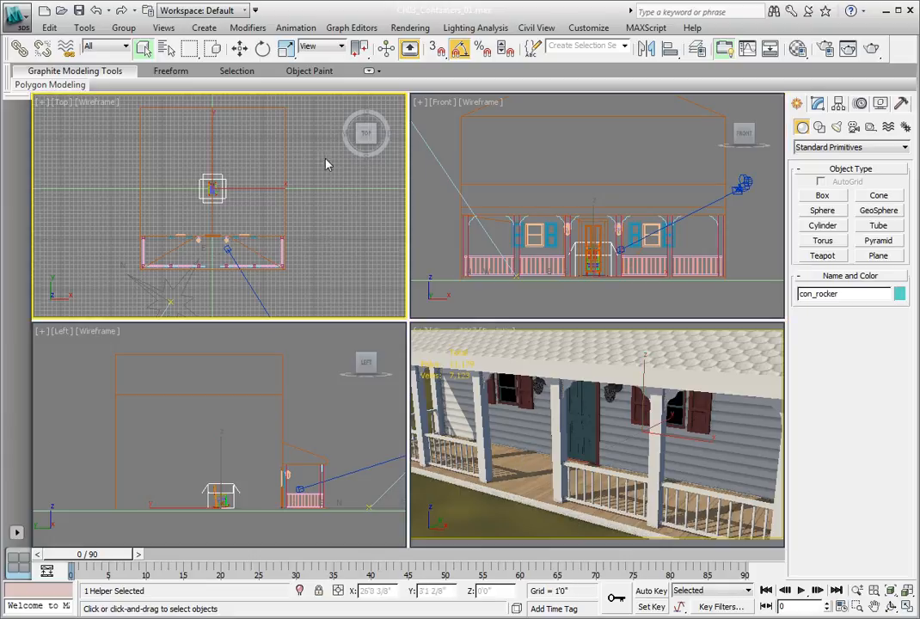
pyautogui.press('w')
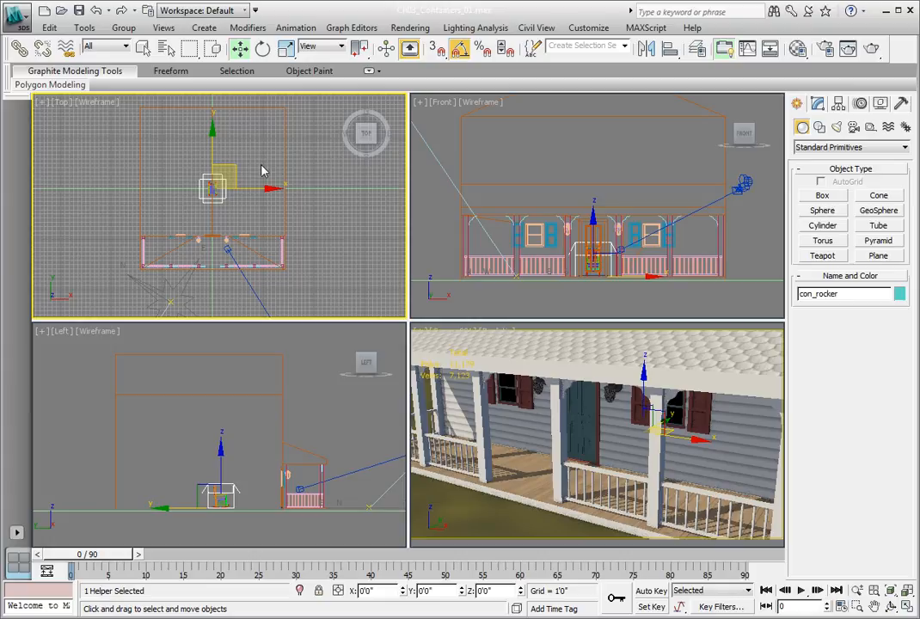
pyautogui.moveTo(261, 187); pyautogui.dragTo(204, 191)
pyautogui.moveTo(153, 136); pyautogui.dragTo(153, 194)
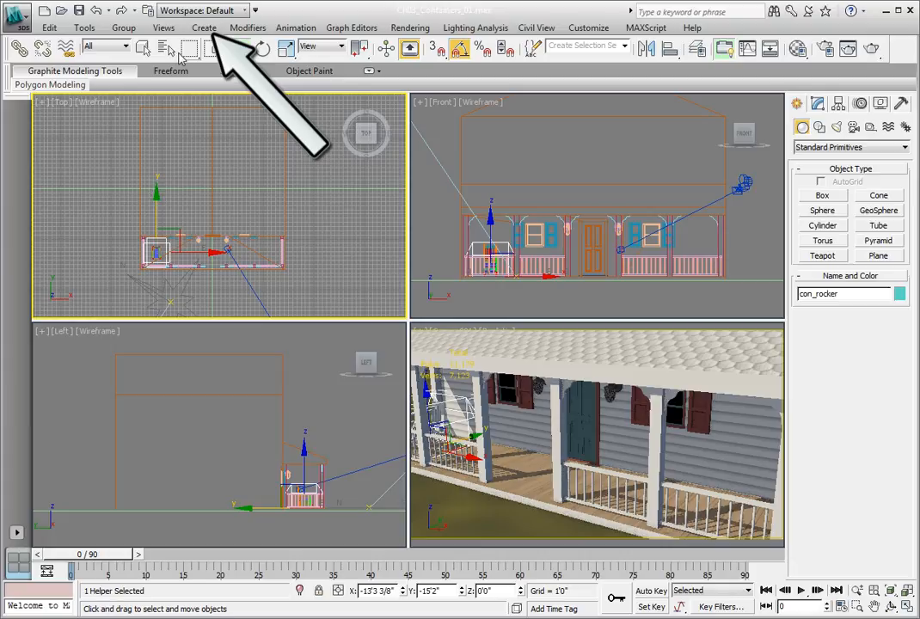
pyautogui.click(204, 30)
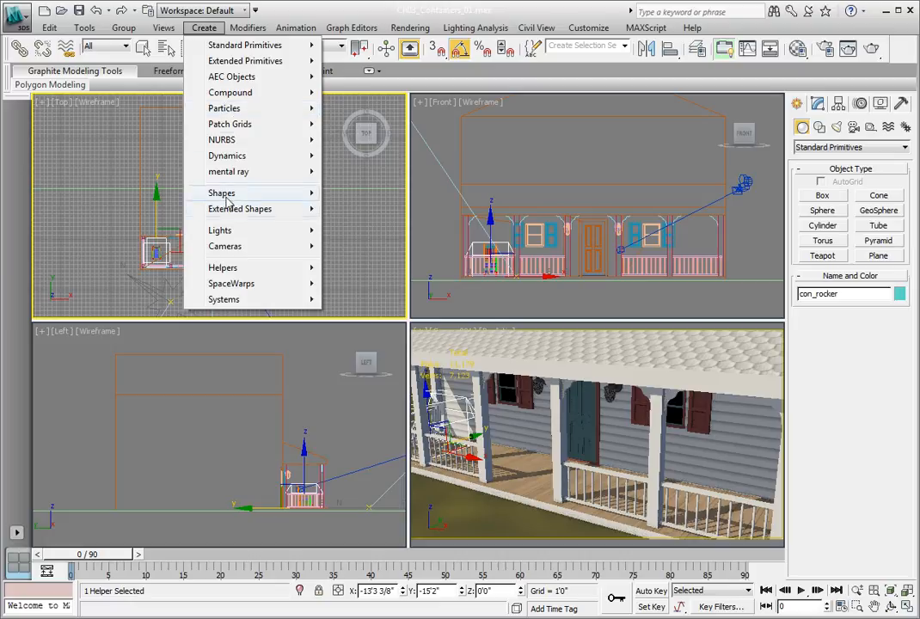
pyautogui.moveTo(234, 269)
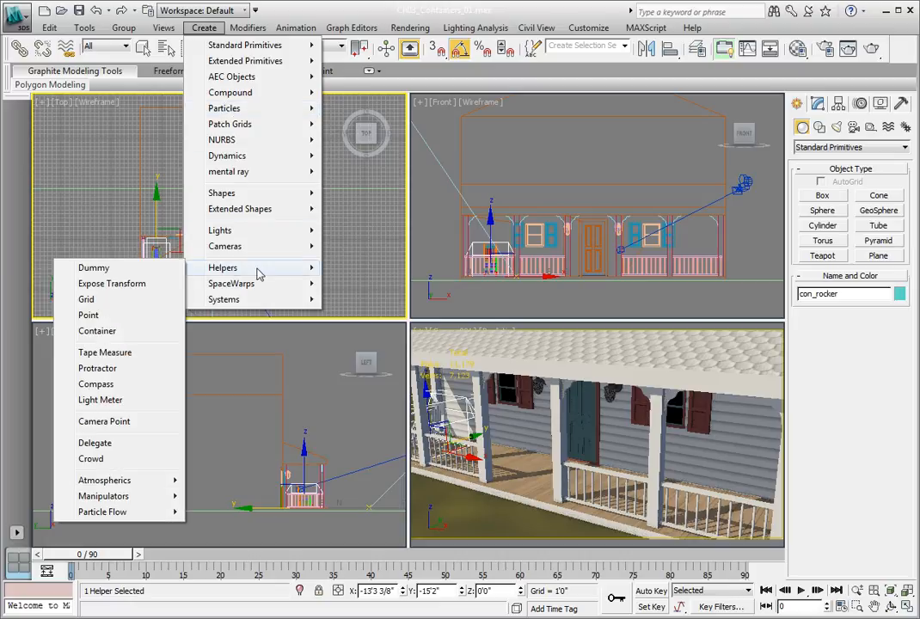
pyautogui.rightClick(418, 247)
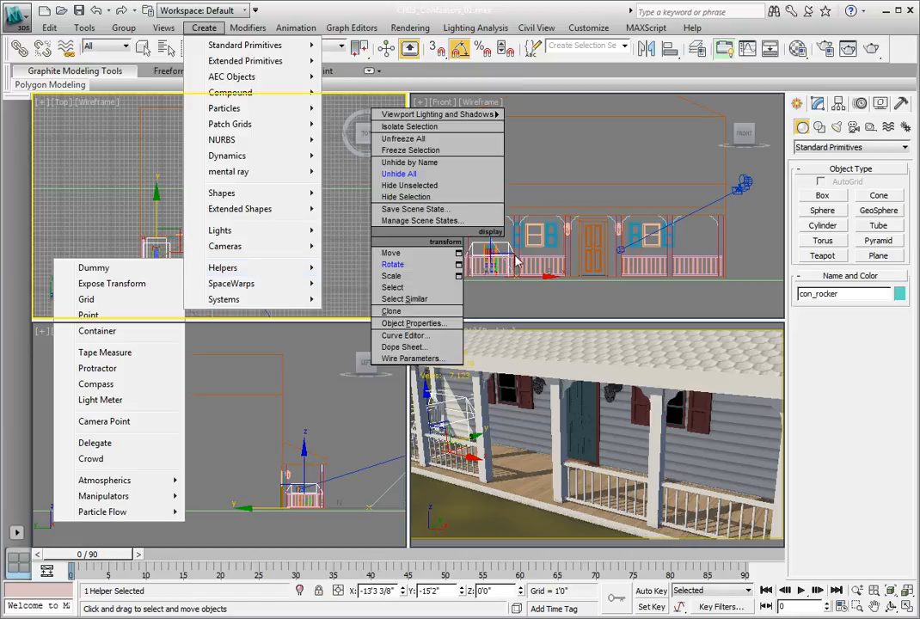
pyautogui.click(607, 144)
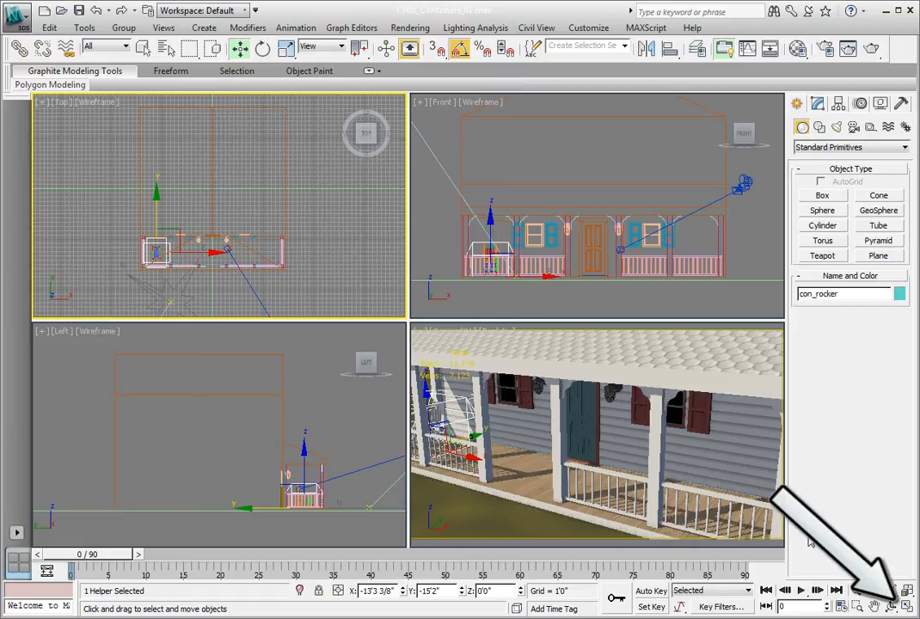
# Step: Maximize the Top viewport and create a Container helper on the porch beside the rocker, at about X -6'5", Y -15'5"
pyautogui.click(907, 605)
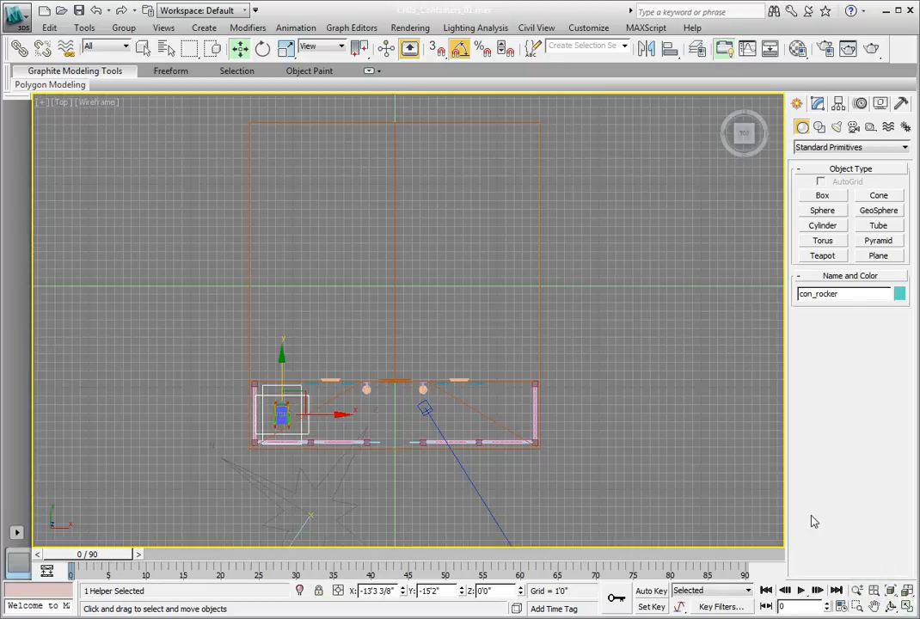
pyautogui.click(204, 28)
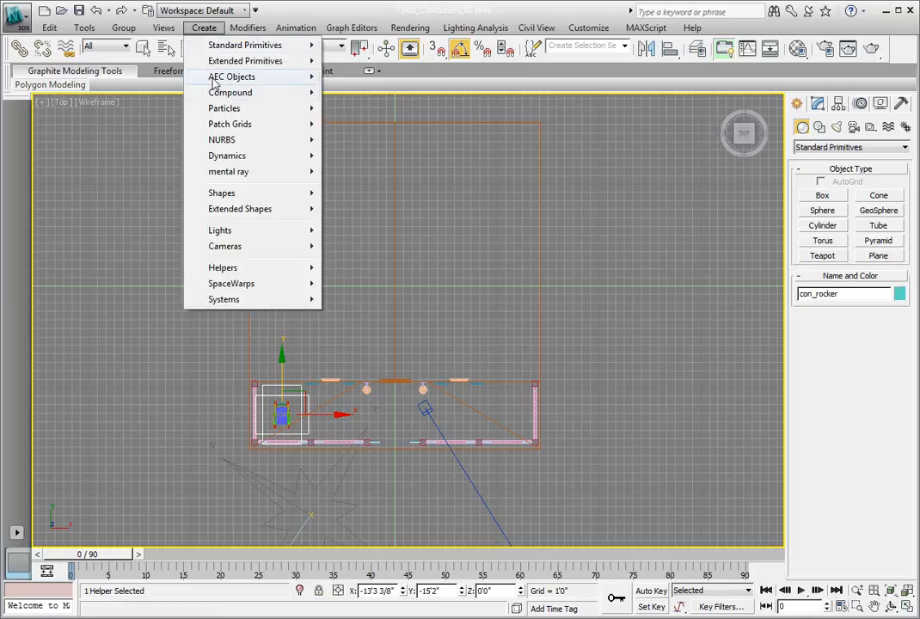
pyautogui.moveTo(258, 268)
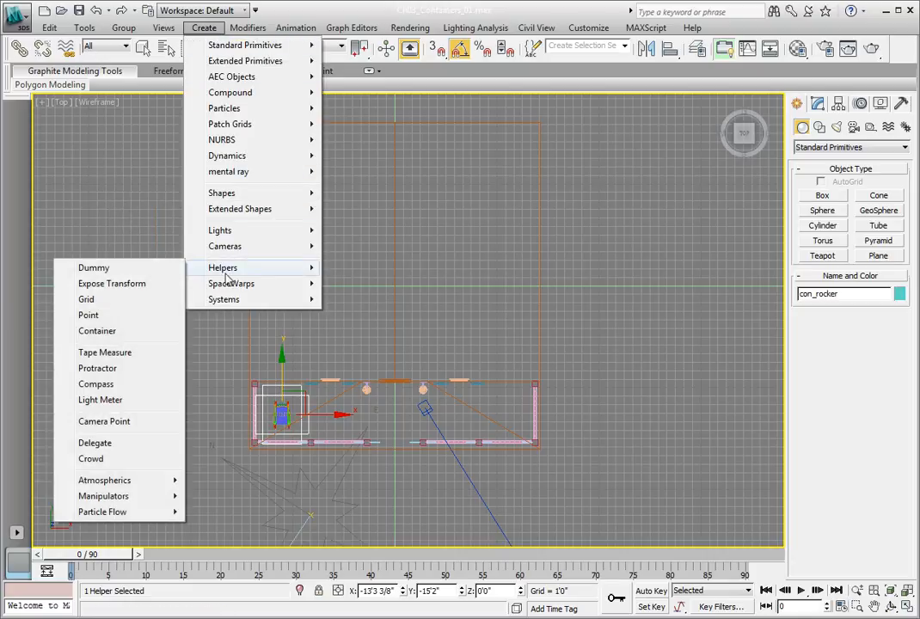
pyautogui.click(107, 332)
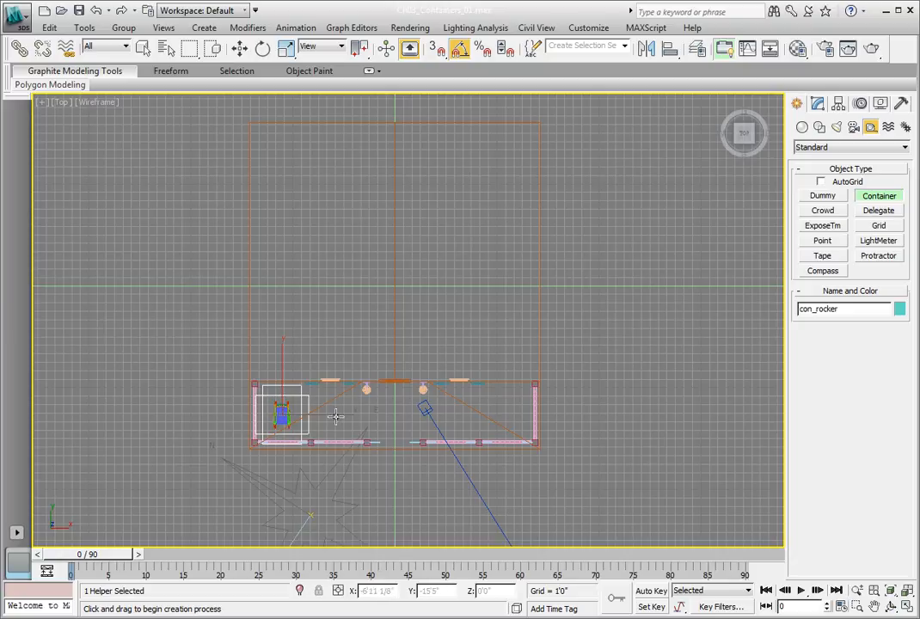
pyautogui.moveTo(339, 416); pyautogui.dragTo(302, 380)
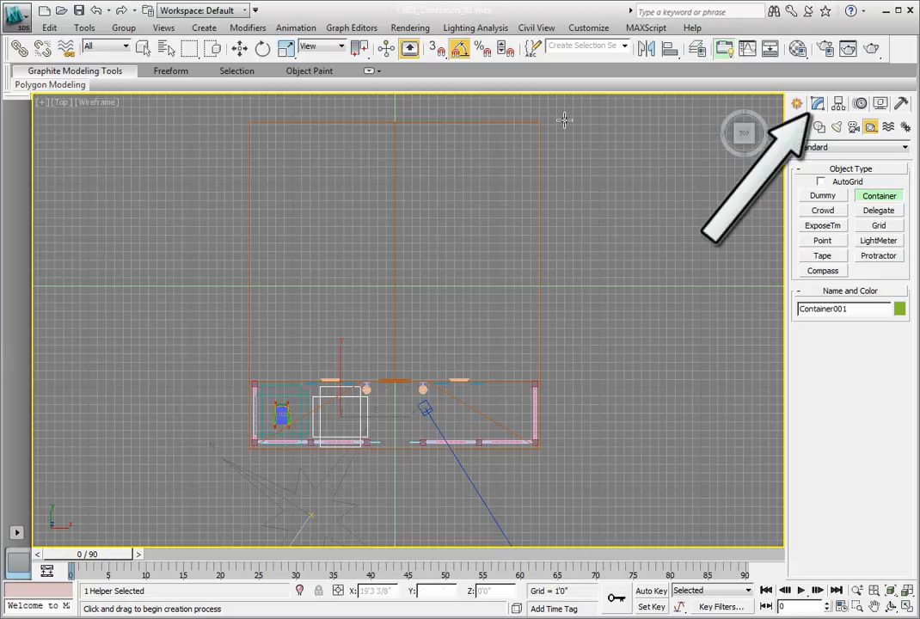
# Step: Inherit the content of Ch03_Rocking Chair_01_con_rocker.maxc from the CH 03 folder into the new container
pyautogui.click(817, 104)
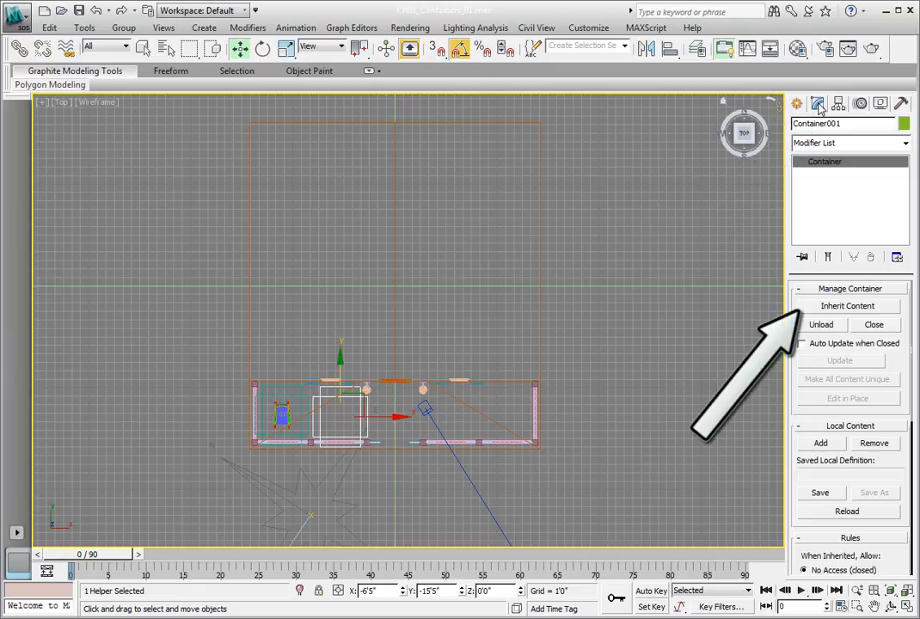
pyautogui.click(864, 309)
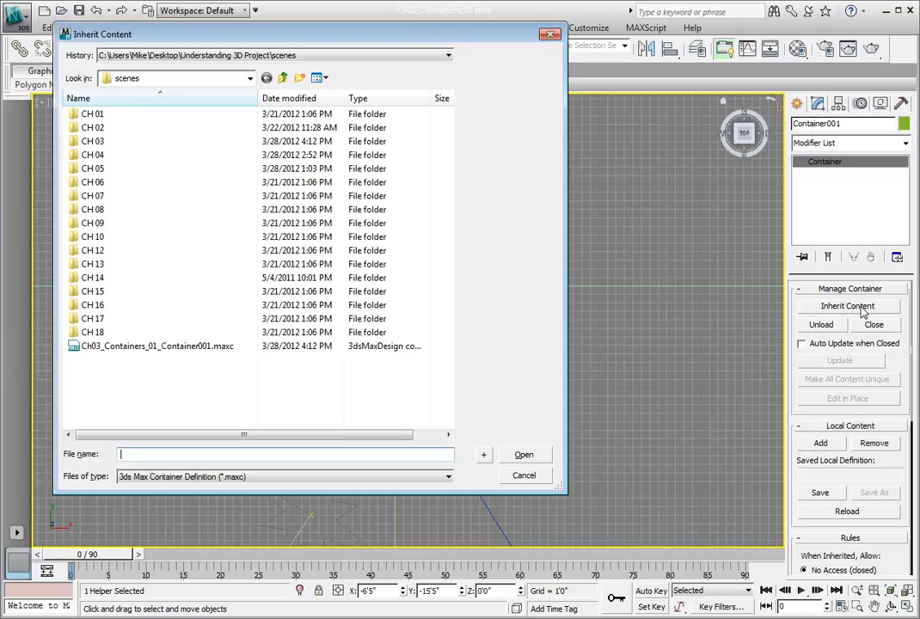
pyautogui.doubleClick(96, 142)
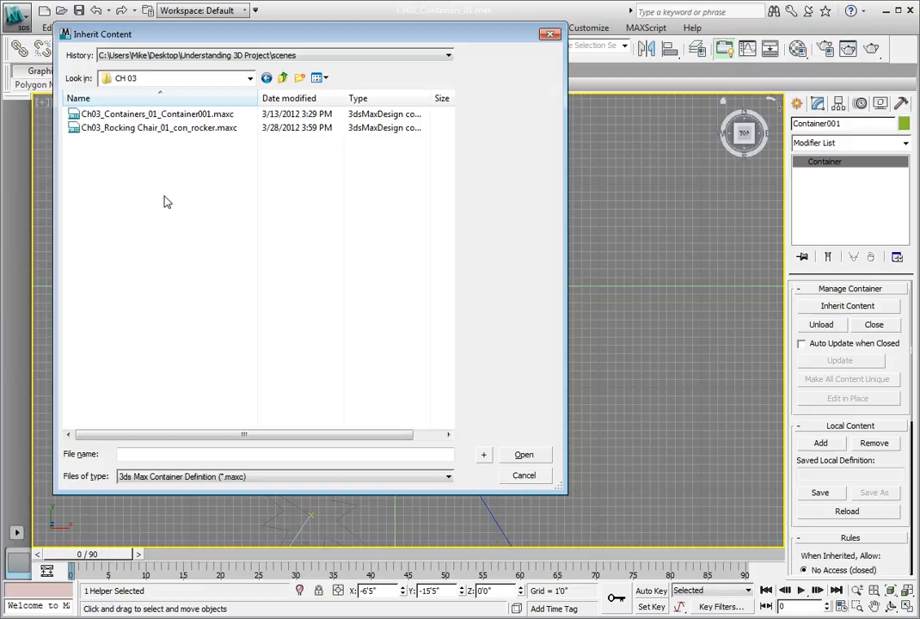
pyautogui.doubleClick(165, 129)
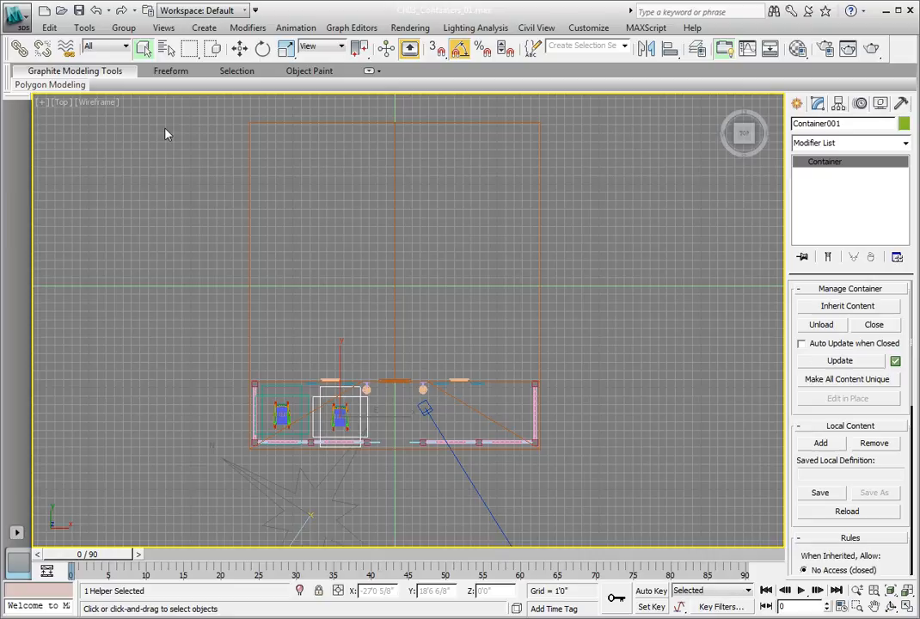
# Step: Close the new container, saving its definition as Ch03_Containers_01_Container001 and replacing the existing file
pyautogui.click(875, 325)
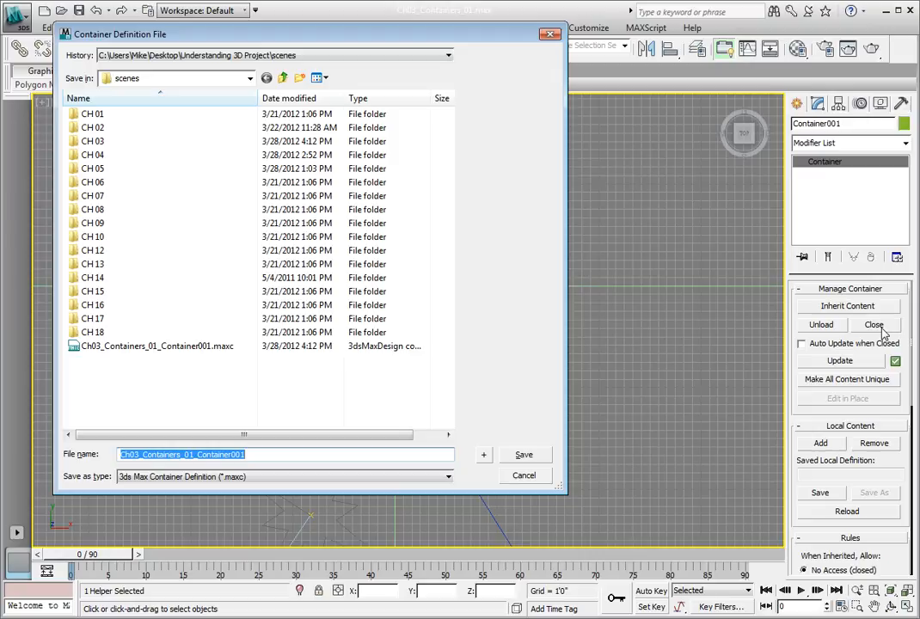
pyautogui.click(524, 455)
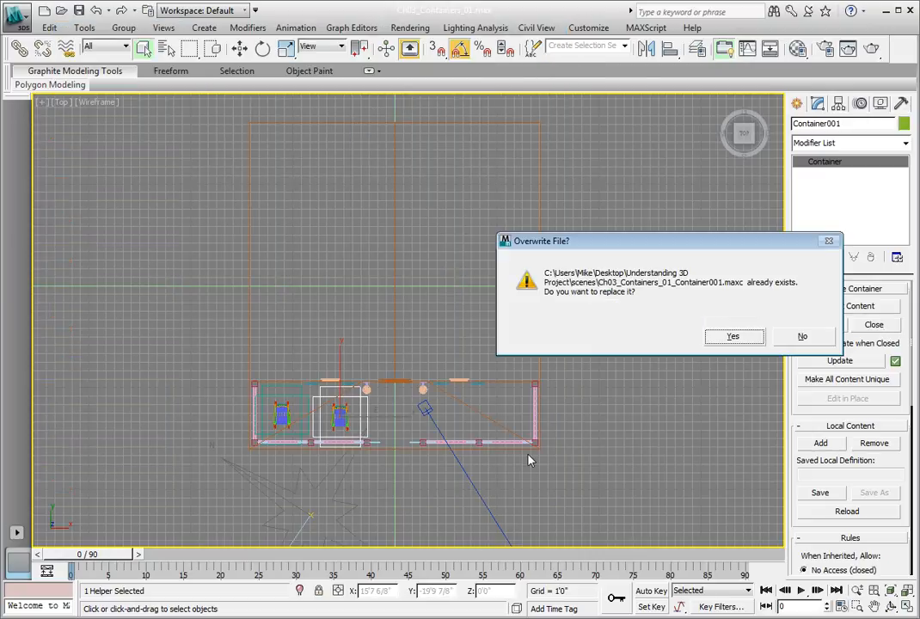
pyautogui.press('Return')
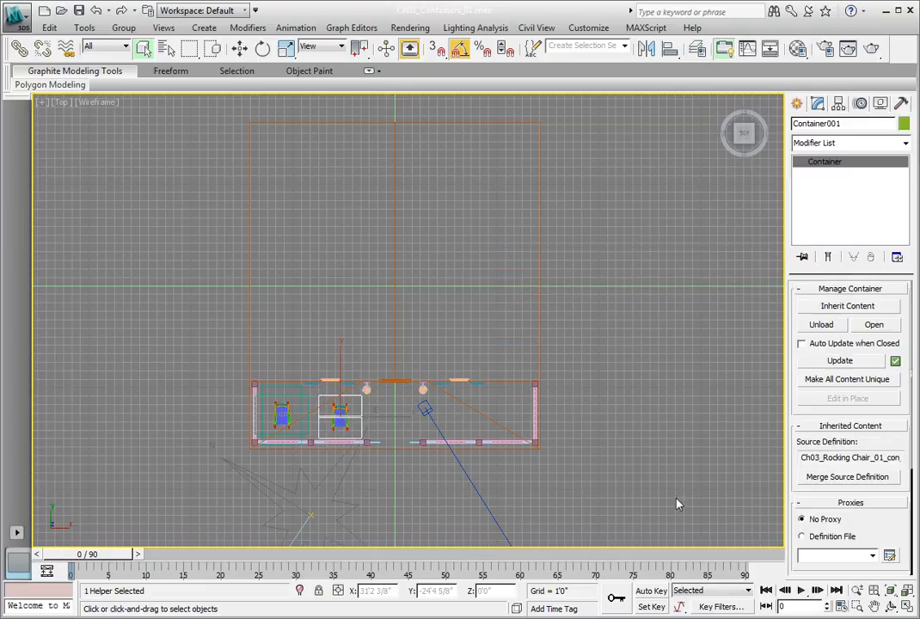
# Step: Restore the four-viewport layout and set up a 1D array of the selected container: 4 instances spaced 7'0" along X
pyautogui.click(907, 607)
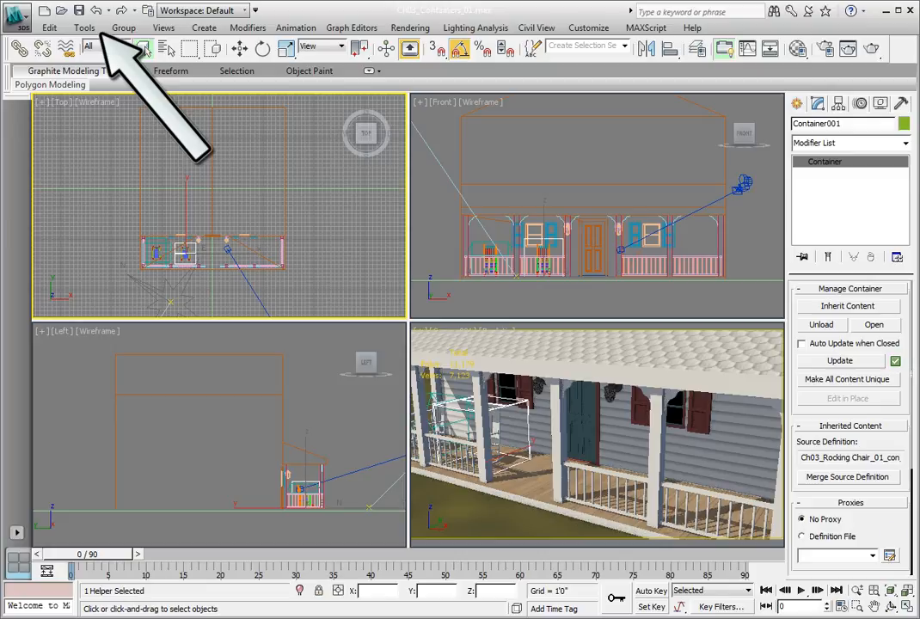
pyautogui.click(84, 27)
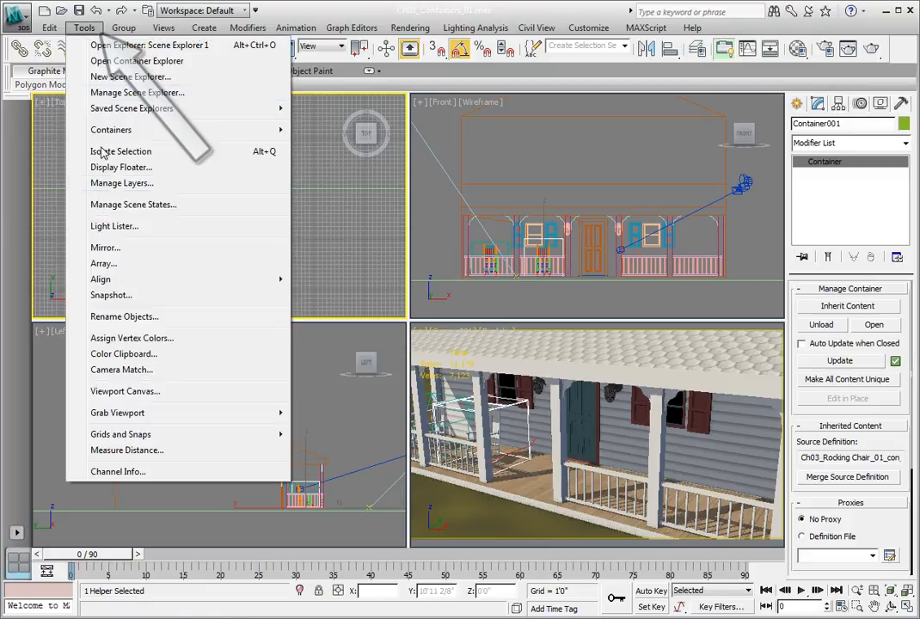
pyautogui.click(140, 266)
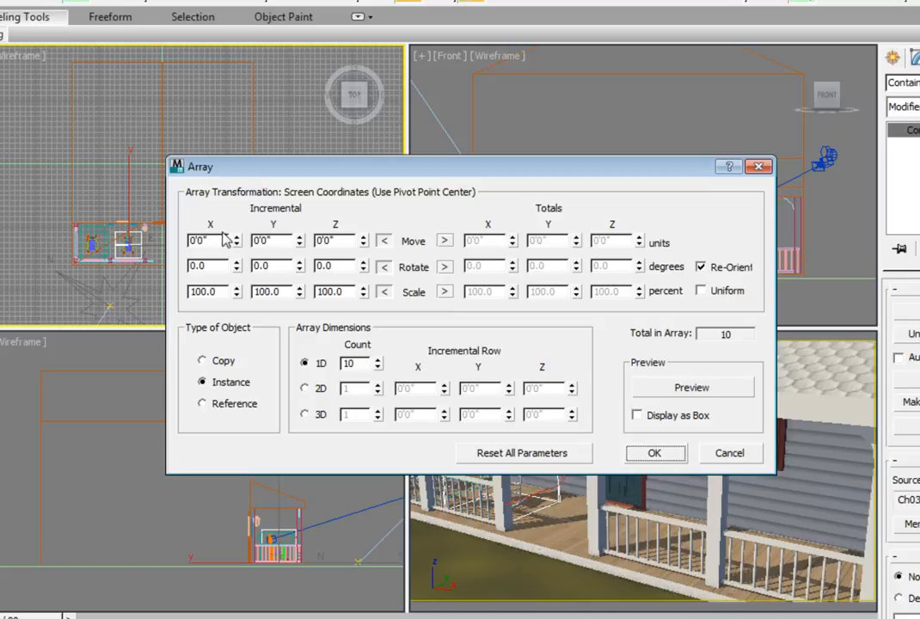
pyautogui.doubleClick(184, 241)
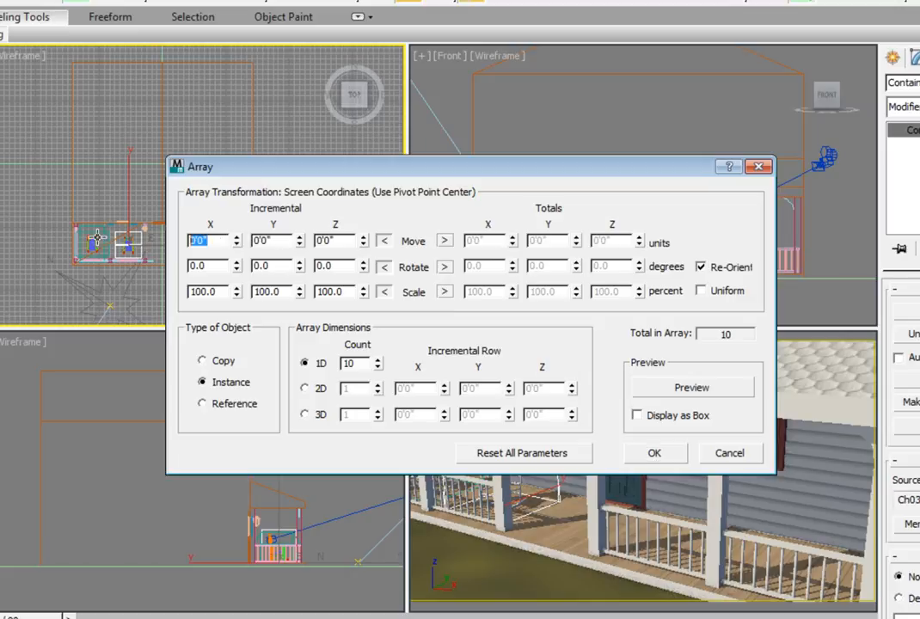
pyautogui.write('7')
pyautogui.press('Return')
pyautogui.click(203, 384)
pyautogui.press('Tab')
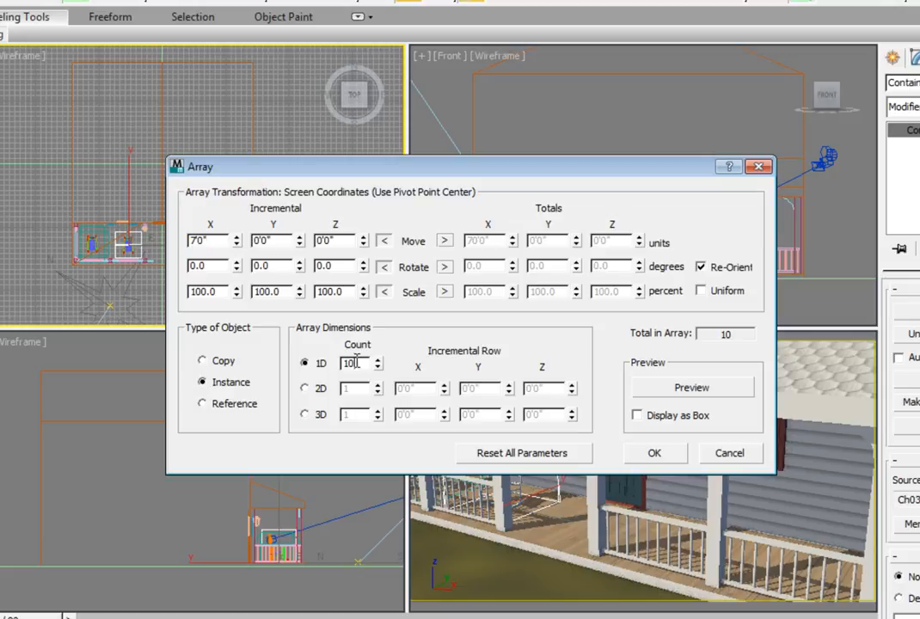
pyautogui.write('4')
# Step: Preview the container array in the viewports and create it
pyautogui.click(679, 388)
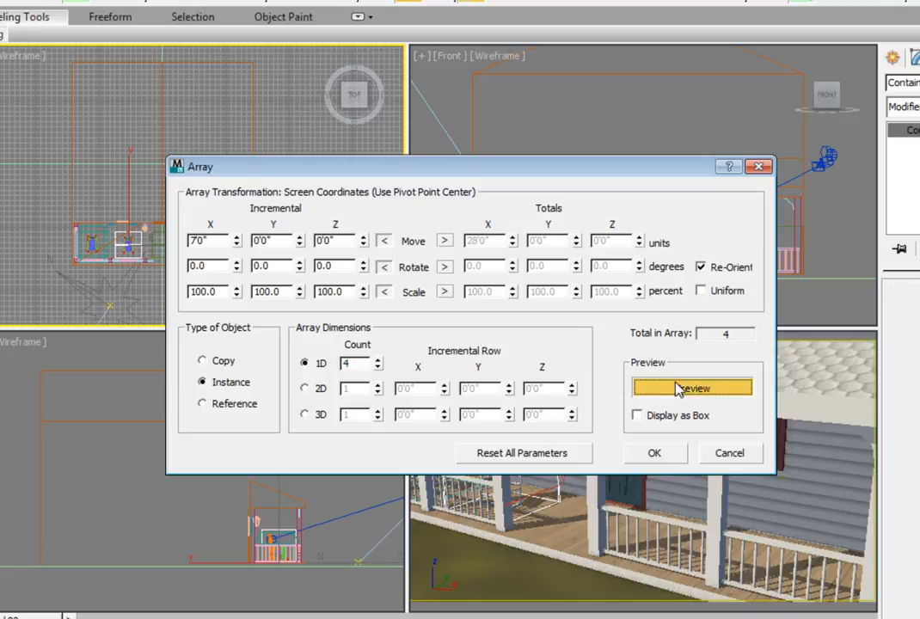
pyautogui.moveTo(600, 176); pyautogui.dragTo(471, 51)
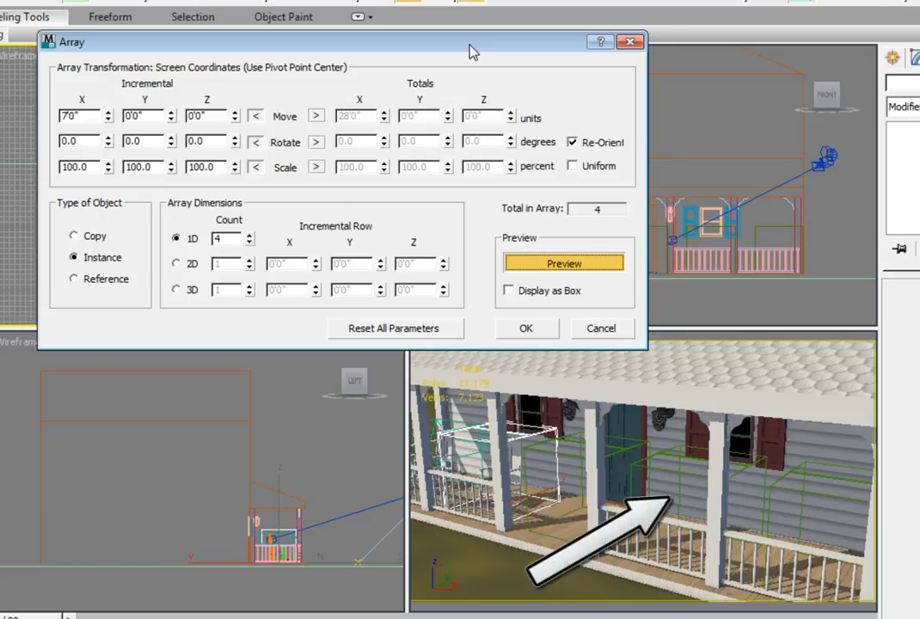
pyautogui.click(525, 331)
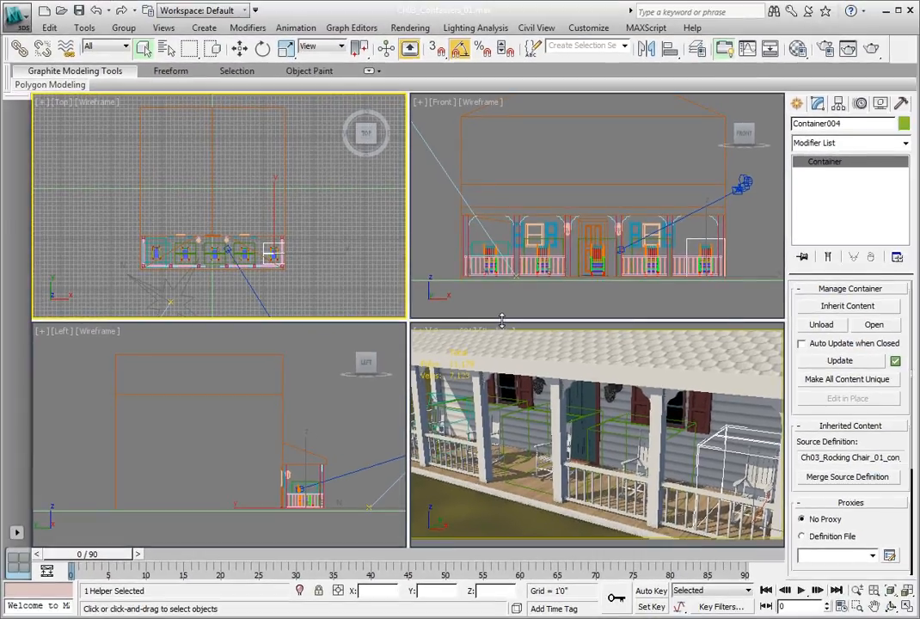
# Step: Delete the rocking chair container standing in front of the door
pyautogui.click(578, 258)
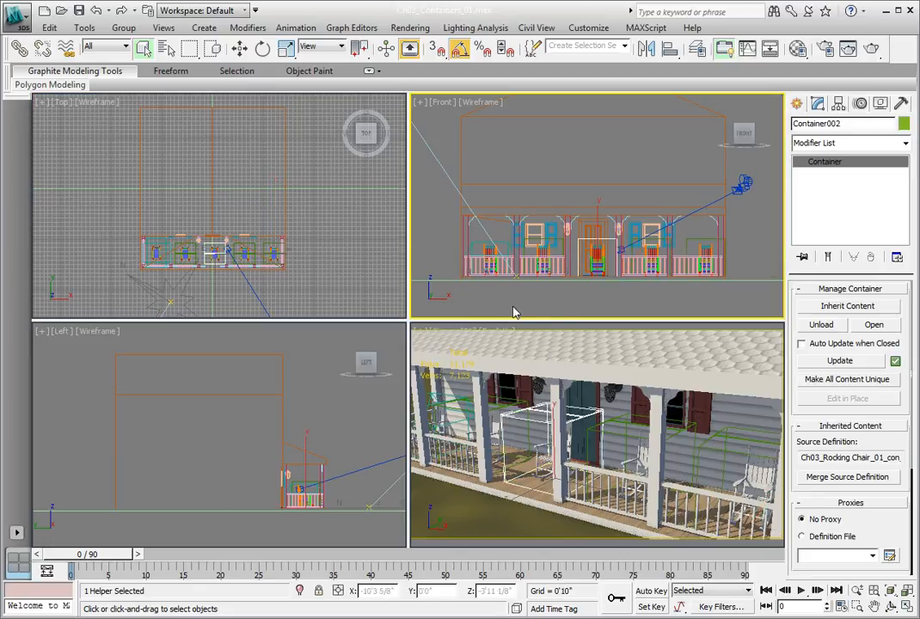
pyautogui.press('Delete')
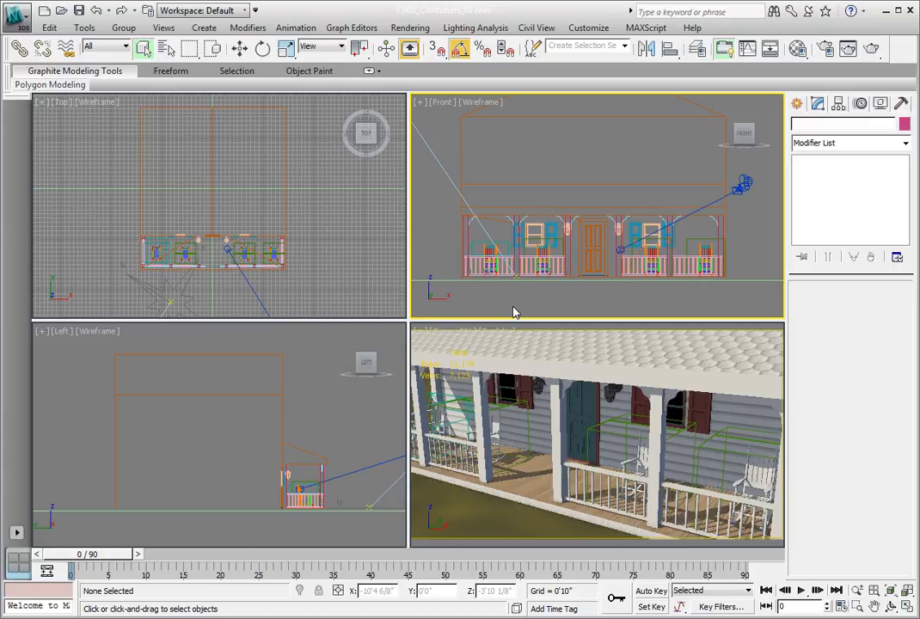
# Step: Save the scene as the incremented file Ch03_Containers_02.max in the CH 03 folder
pyautogui.click(17, 16)
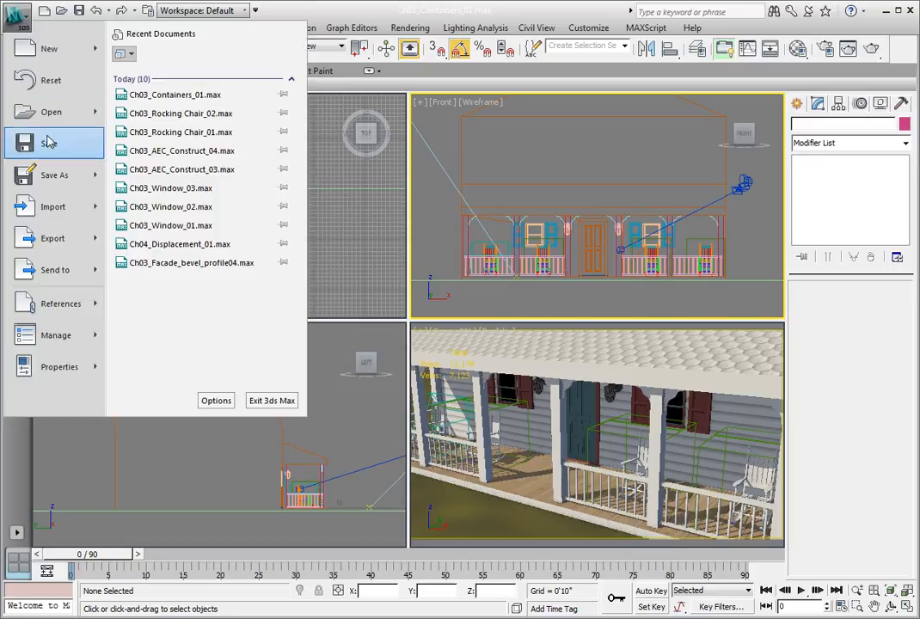
pyautogui.click(27, 176)
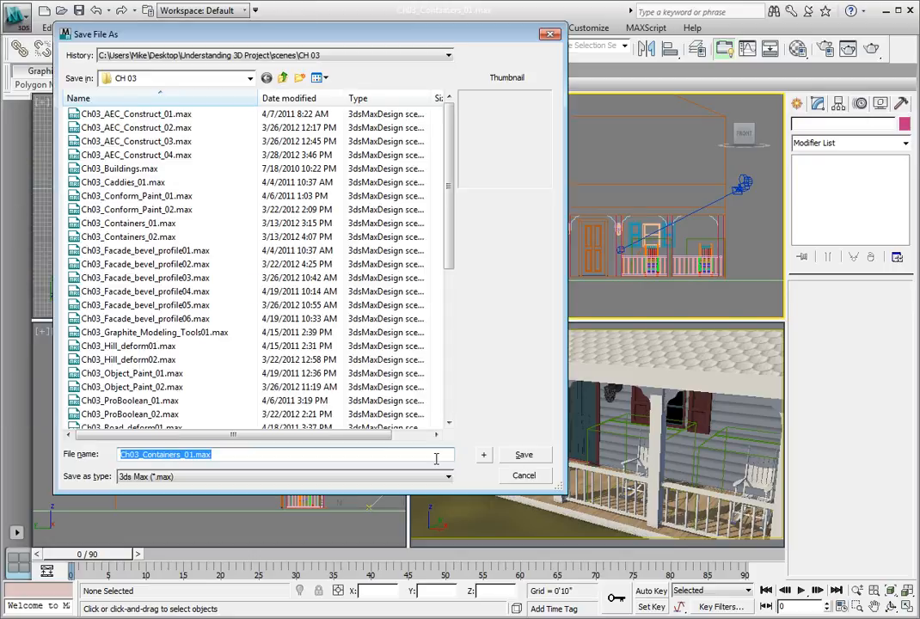
pyautogui.click(483, 455)
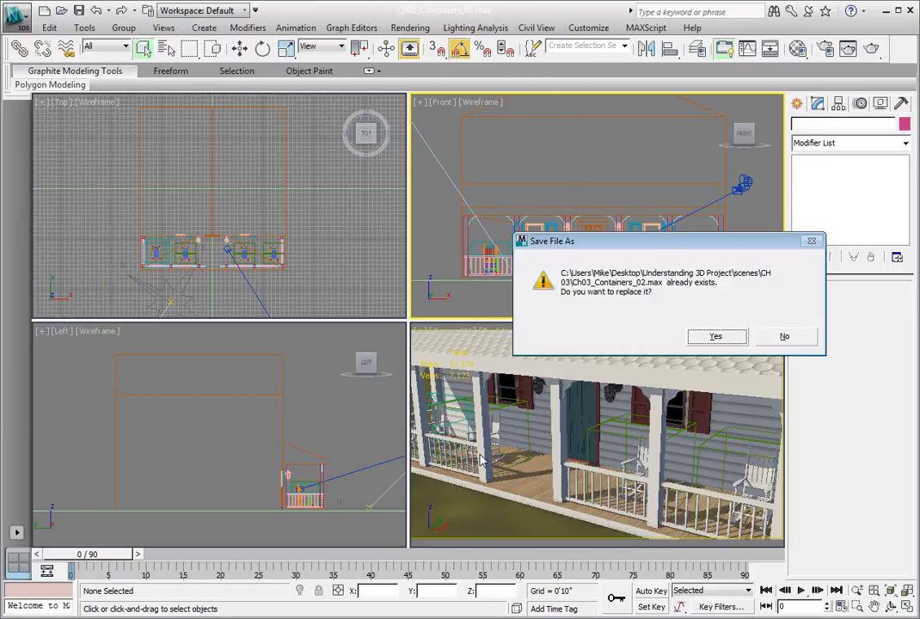